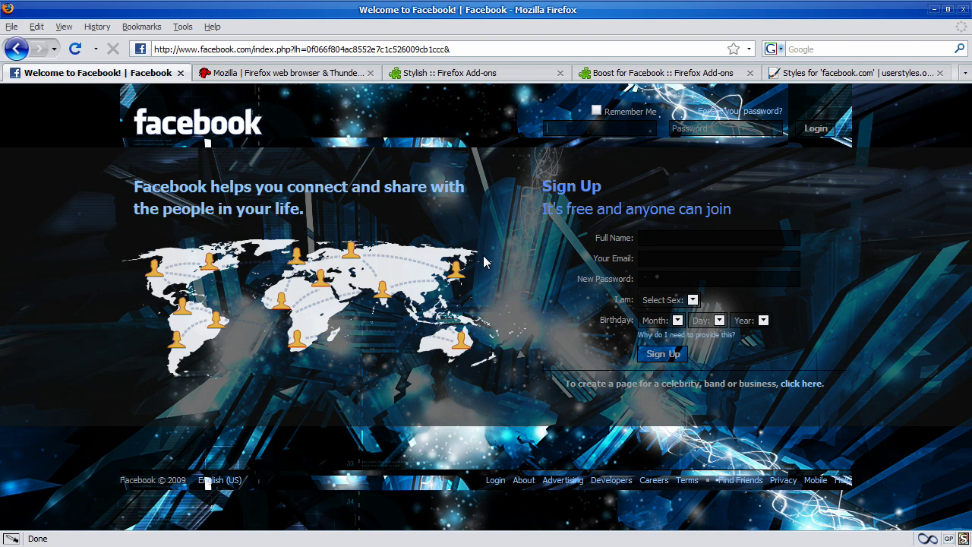
Step: Turn off the Facebook Abstract Magik style in Stylish to restore the default look of the Facebook login page
click(964, 539)
click(956, 530)
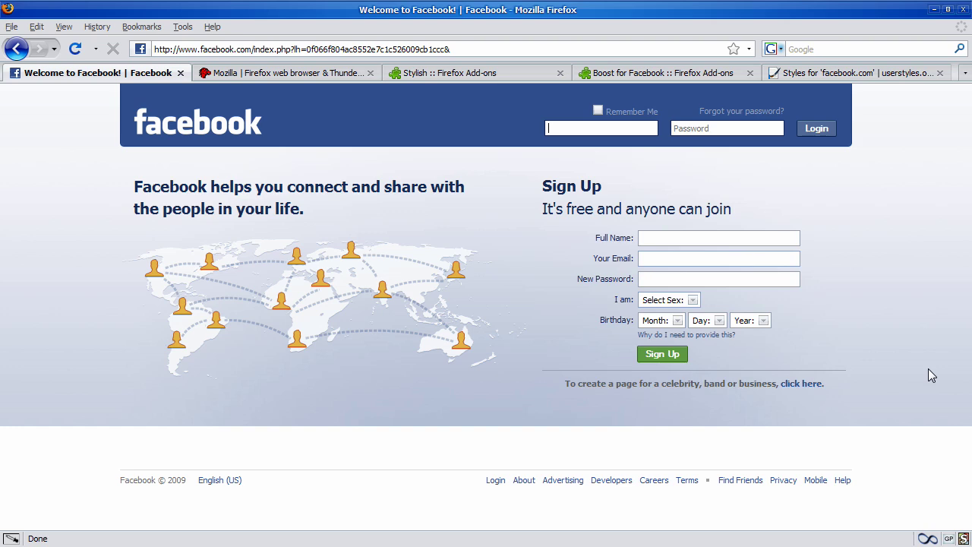
Step: Review the Firefox download page and the add-on pages for Stylish and Boost for Facebook
key(ctrl+Tab)
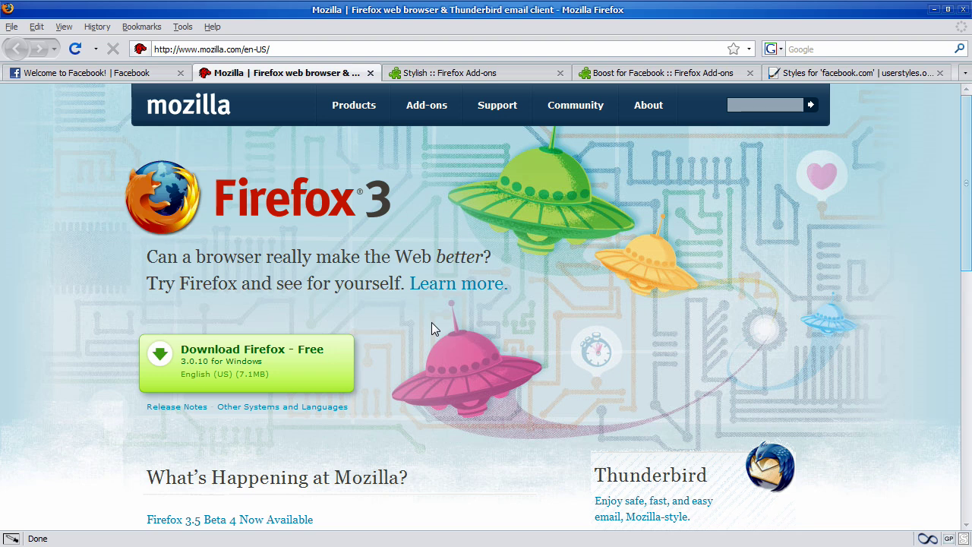
key(ctrl+Tab)
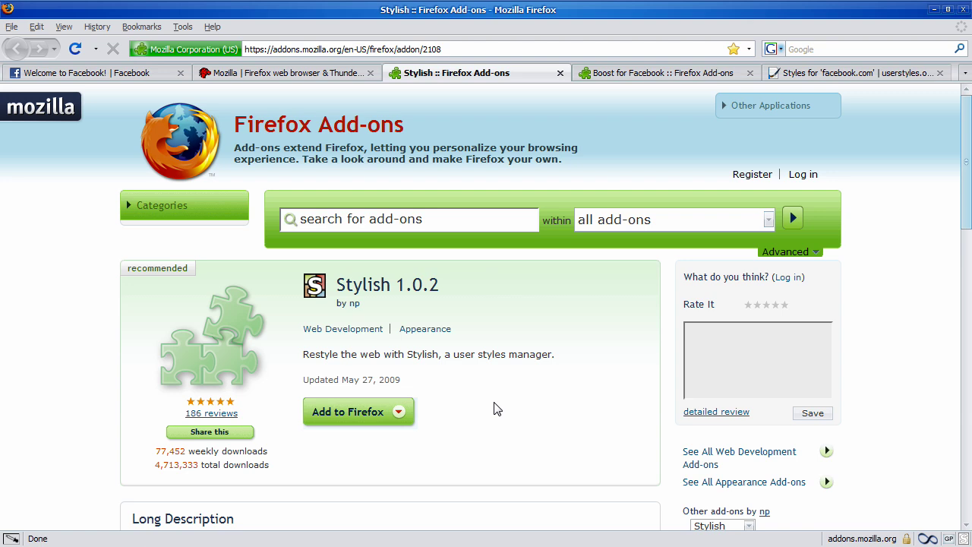
key(ctrl+Tab)
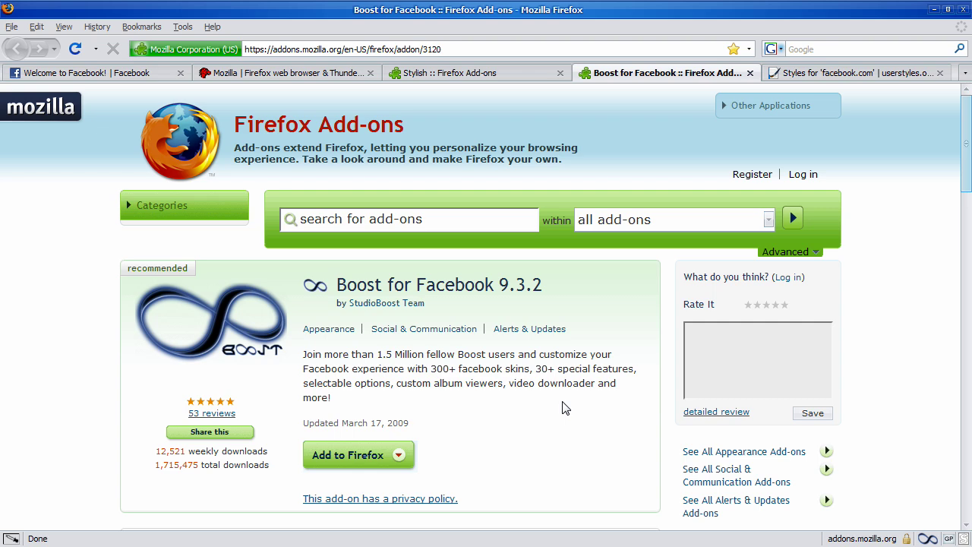
Step: Find the Facebook Abstract Magik style in the userstyles.org list for facebook.com and open its page
key(ctrl+Tab)
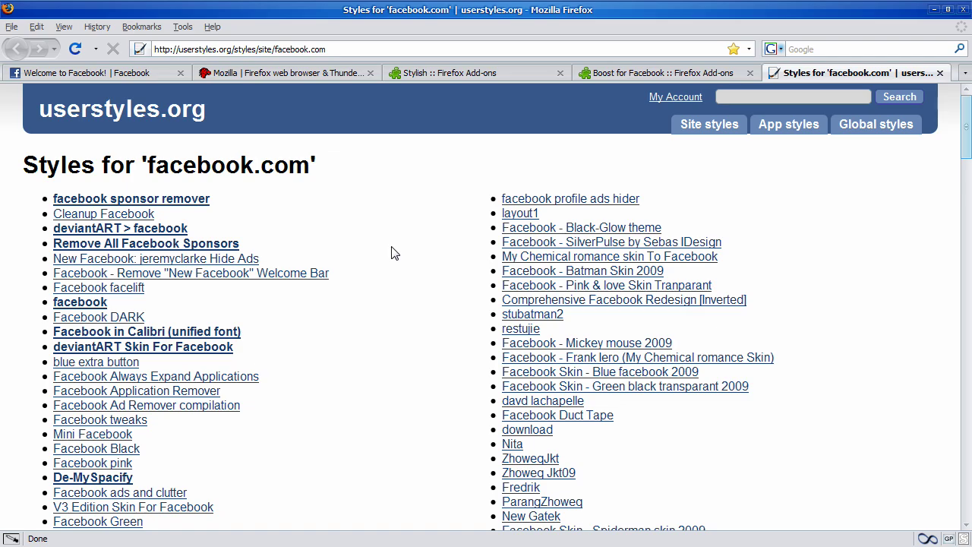
scroll(391, 253, down, 15)
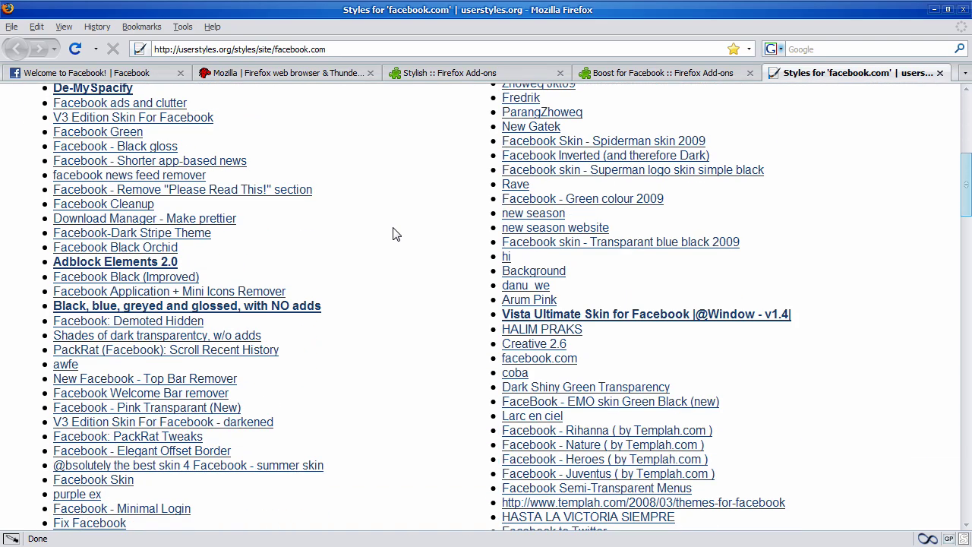
scroll(395, 234, down, 20)
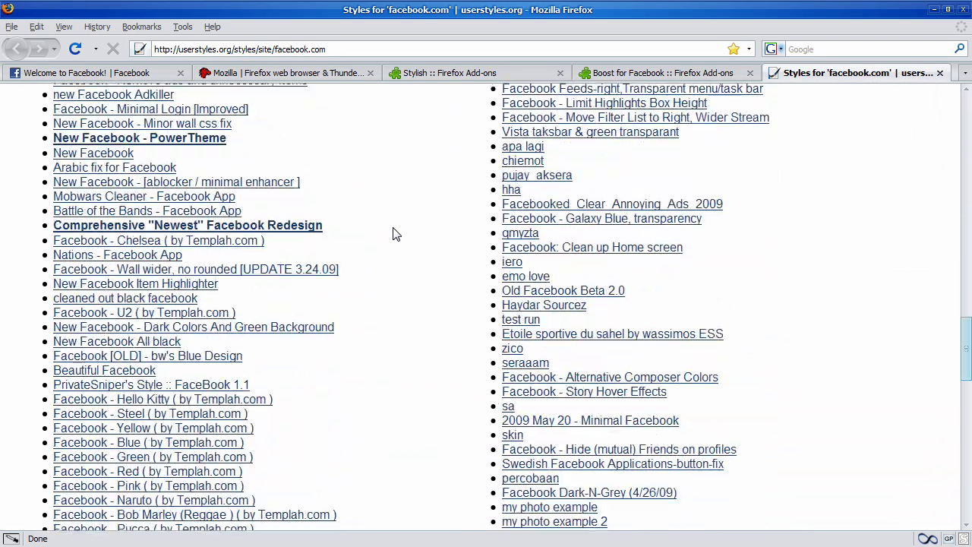
scroll(395, 233, down, 8)
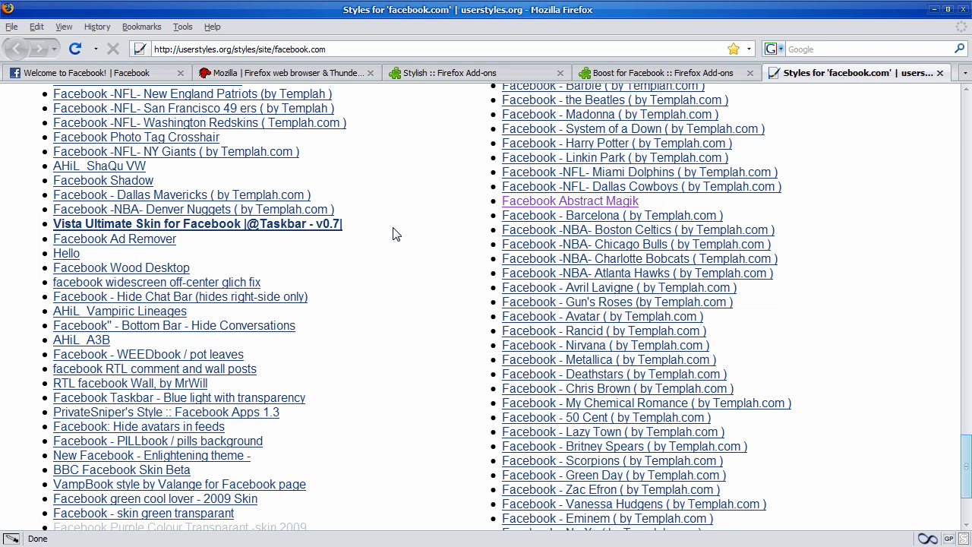
click(511, 204)
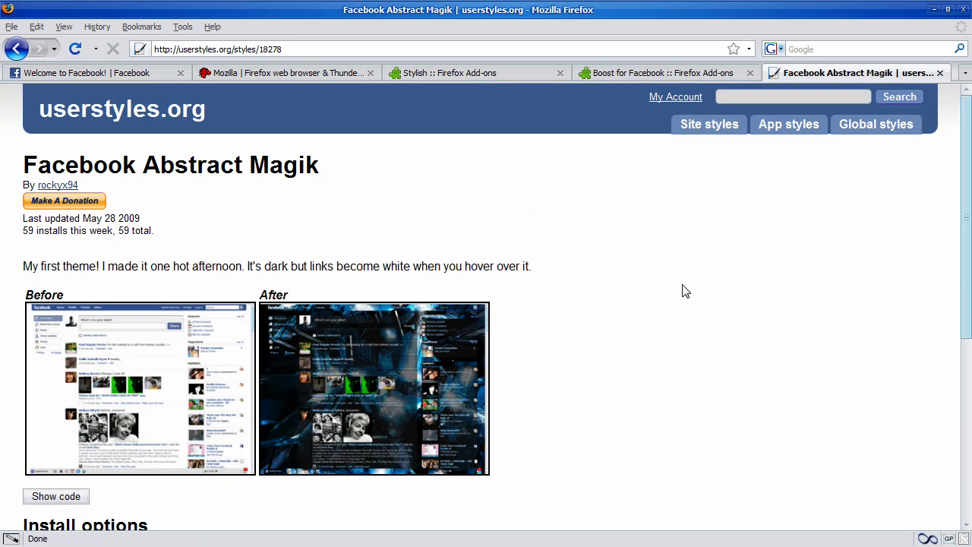
Step: Load the Facebook Abstract Magik style into Stylish and dismiss the new style without saving it
scroll(684, 289, down, 4)
scroll(683, 288, up, 1)
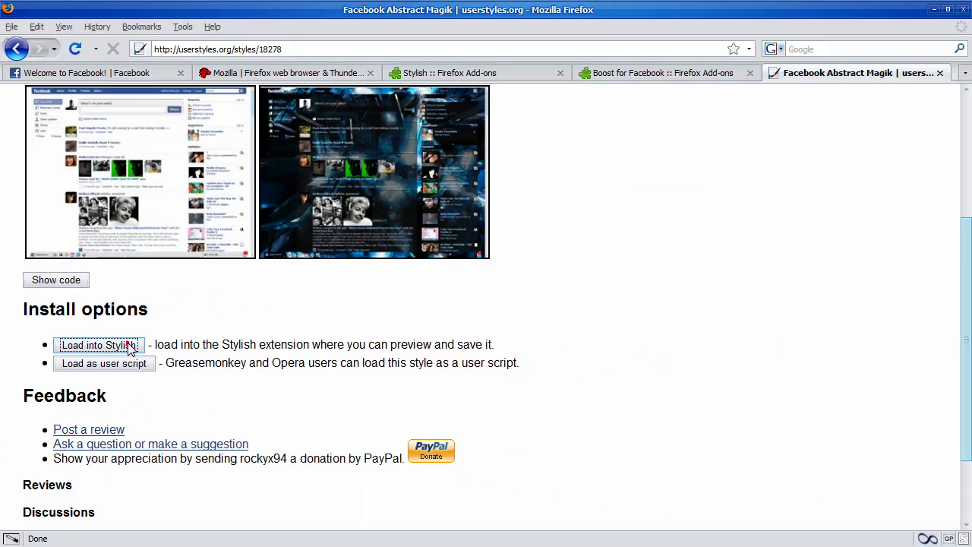
click(287, 308)
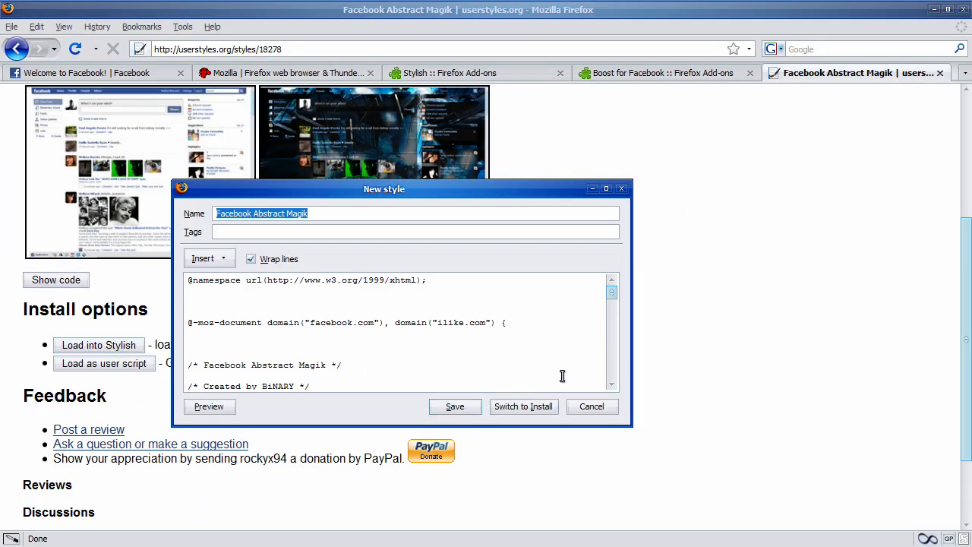
click(591, 407)
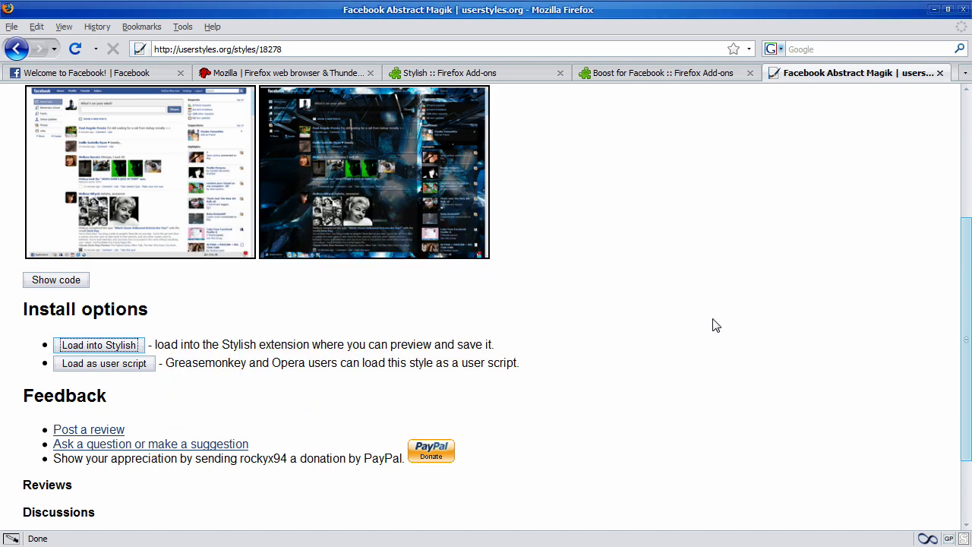
Step: Return to the Facebook login page and enable the Facebook Abstract Magik style in Stylish
key(ctrl+Tab)
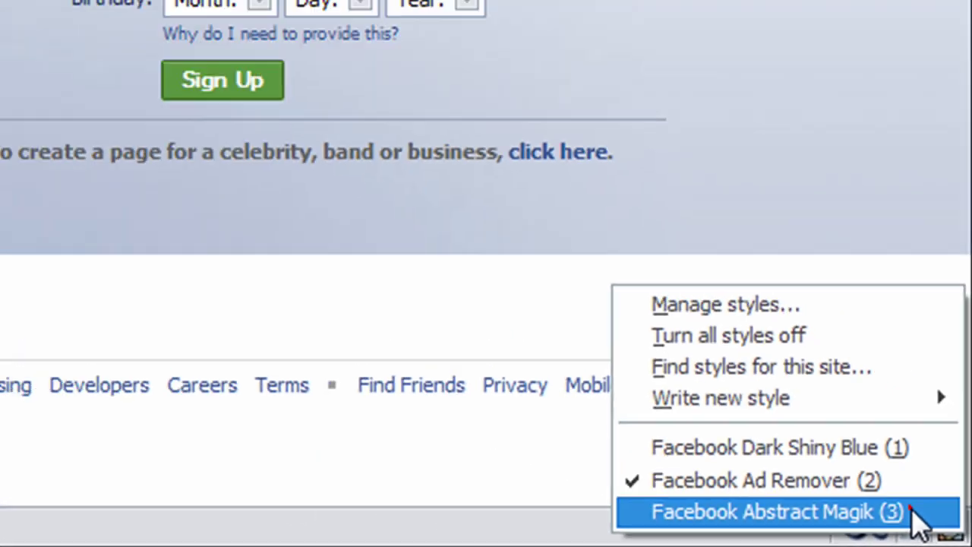
click(852, 474)
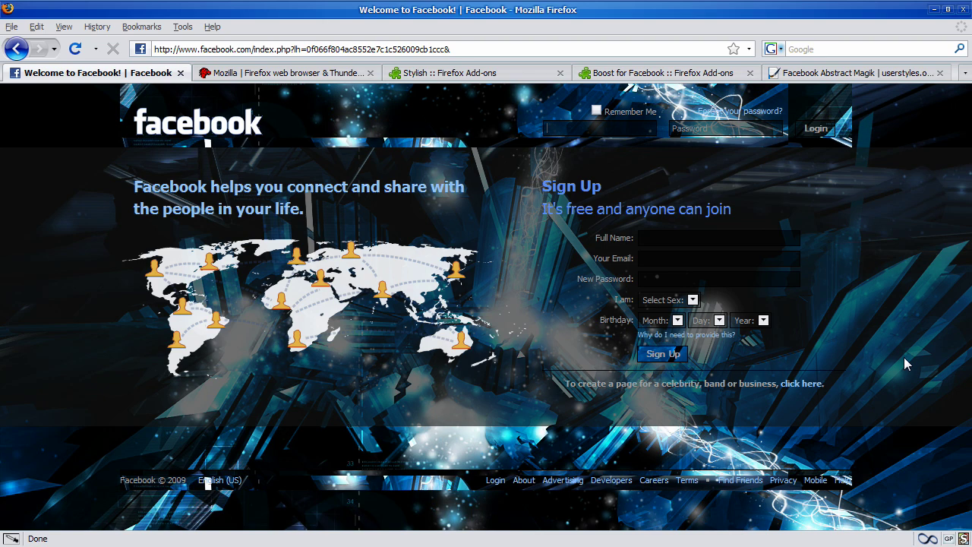
Step: Check the Boost for Facebook add-on page, return to Facebook and disable the Facebook Abstract Magik style
click(705, 74)
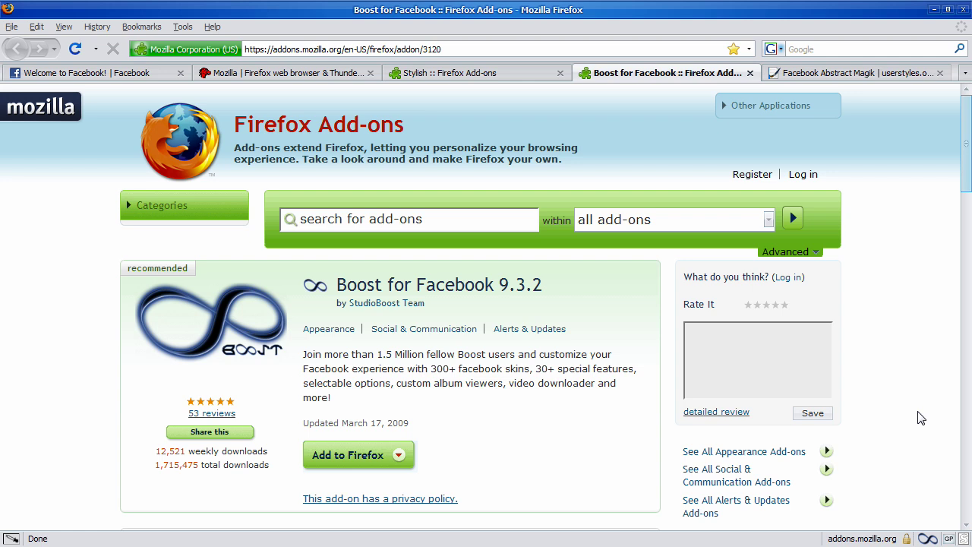
click(152, 71)
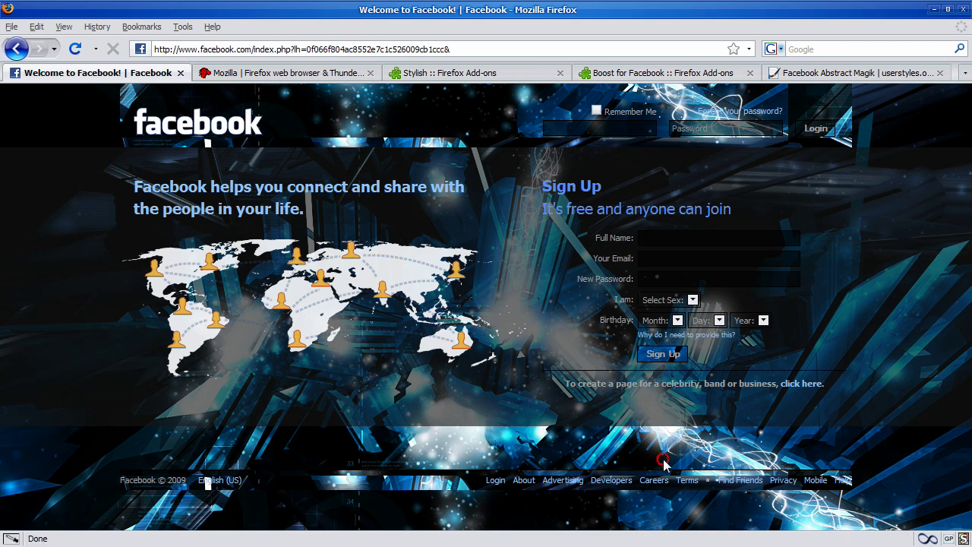
click(963, 539)
click(893, 531)
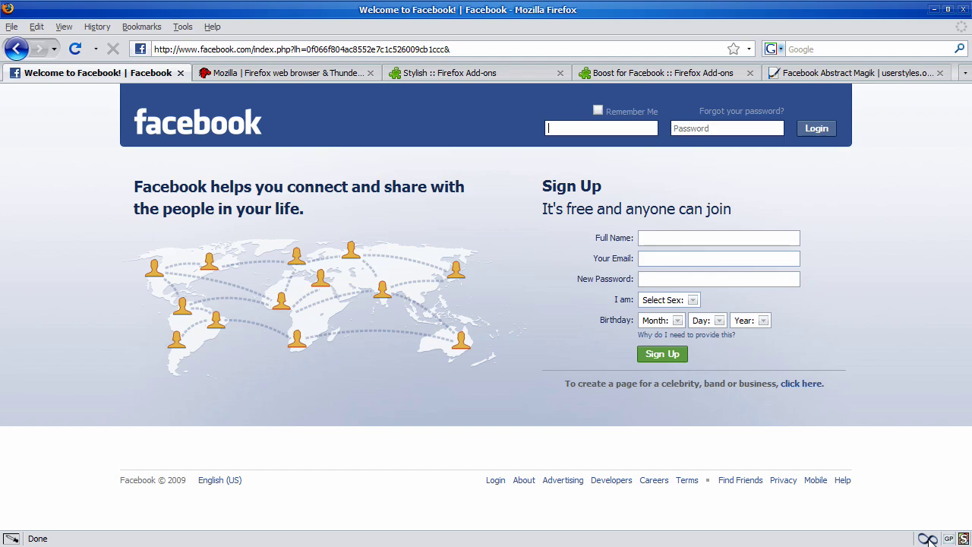
Step: Apply the preloaded skin Ireland in the Boost display options and reload the Facebook page
click(929, 539)
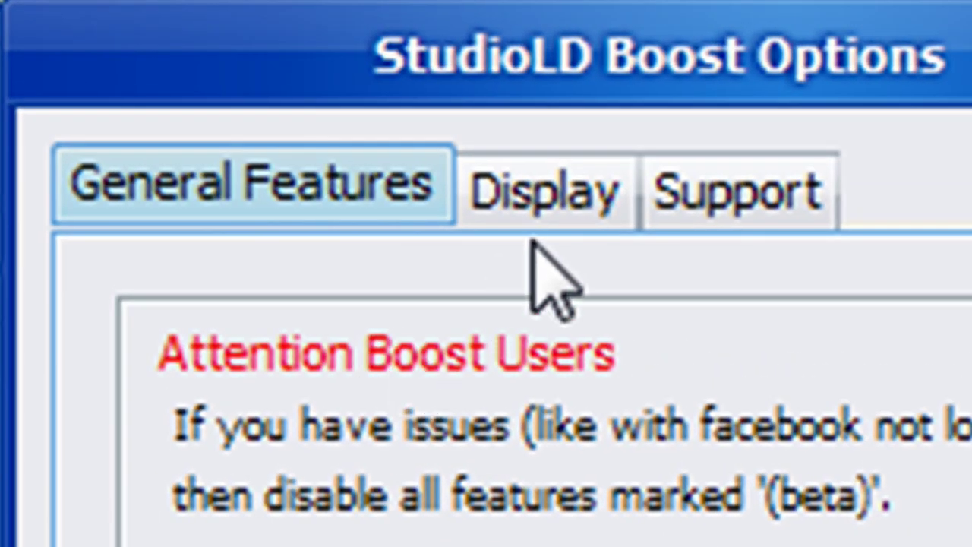
click(274, 90)
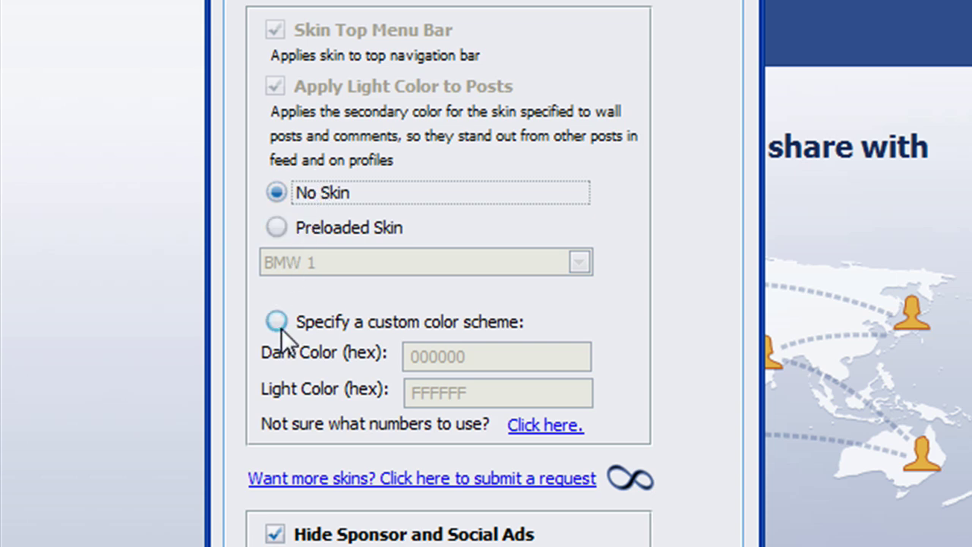
click(361, 224)
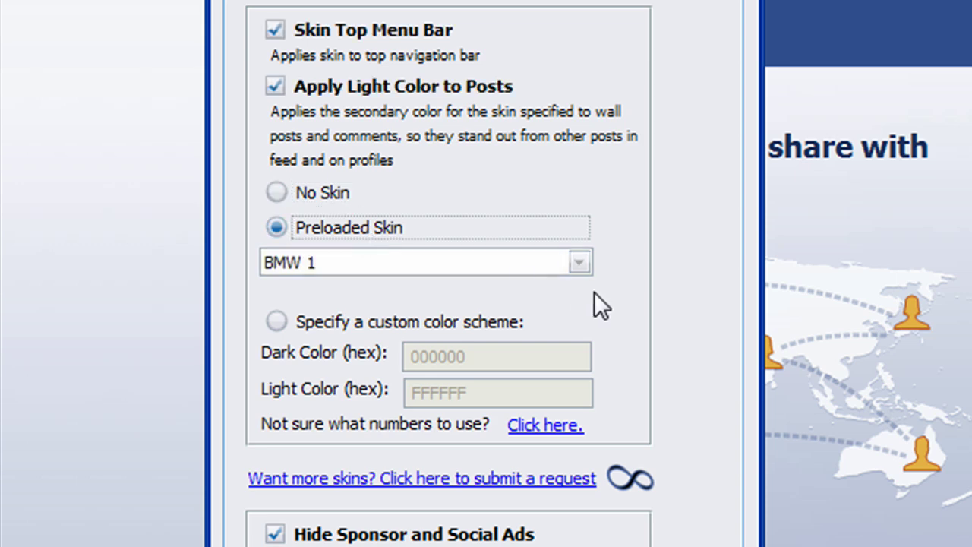
click(578, 263)
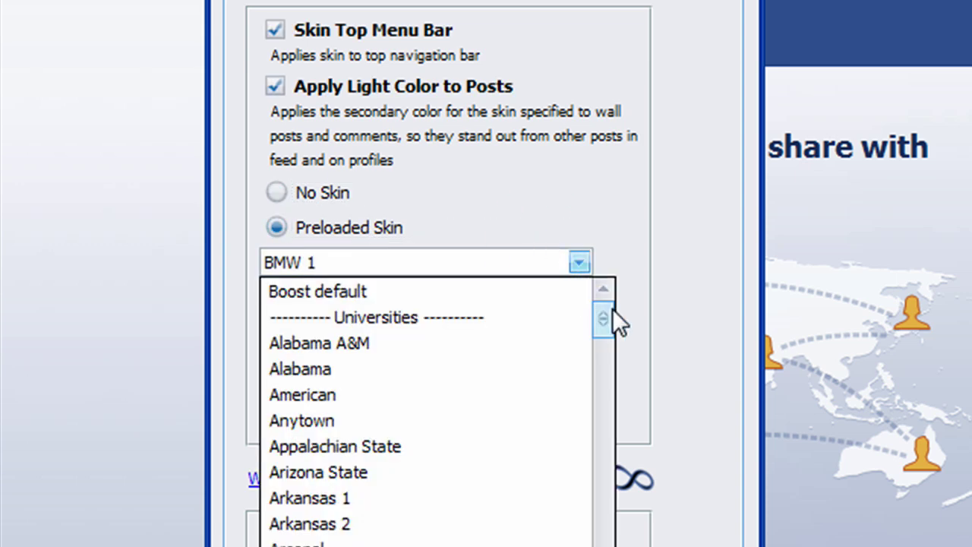
drag(612, 309, 612, 546)
scroll(429, 410, up, 15)
scroll(430, 410, down, 3)
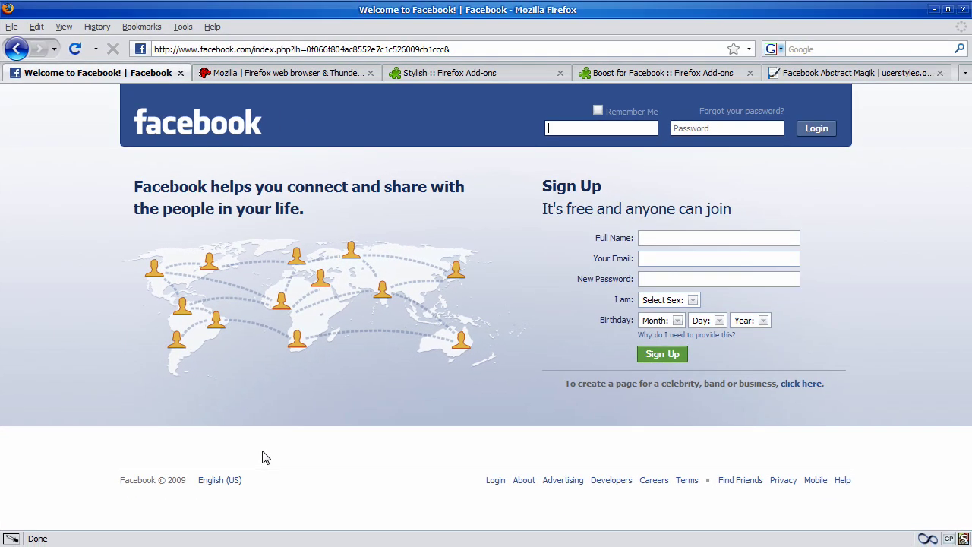
key(F5)
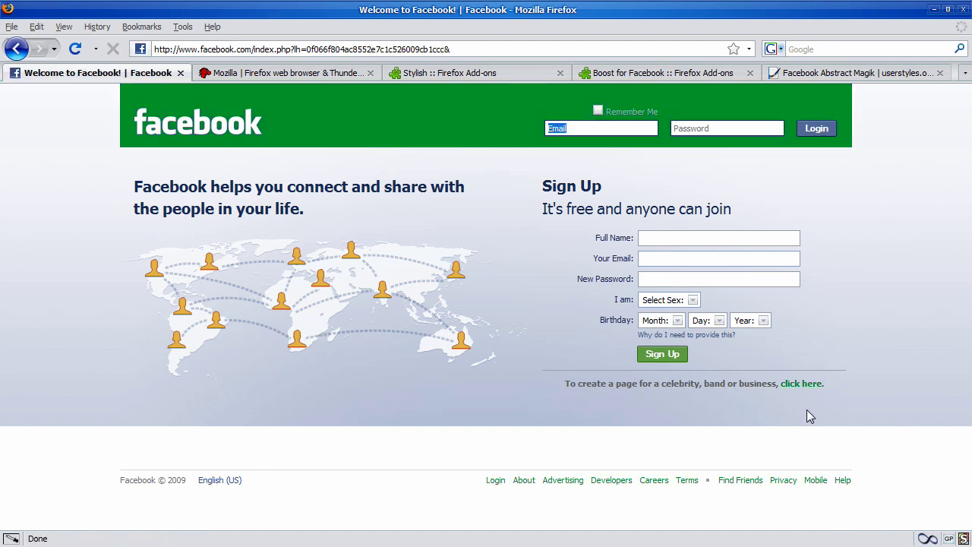
Step: Switch the Boost skin to a custom color scheme with dark color 000000 and light color FFFFFF
click(928, 538)
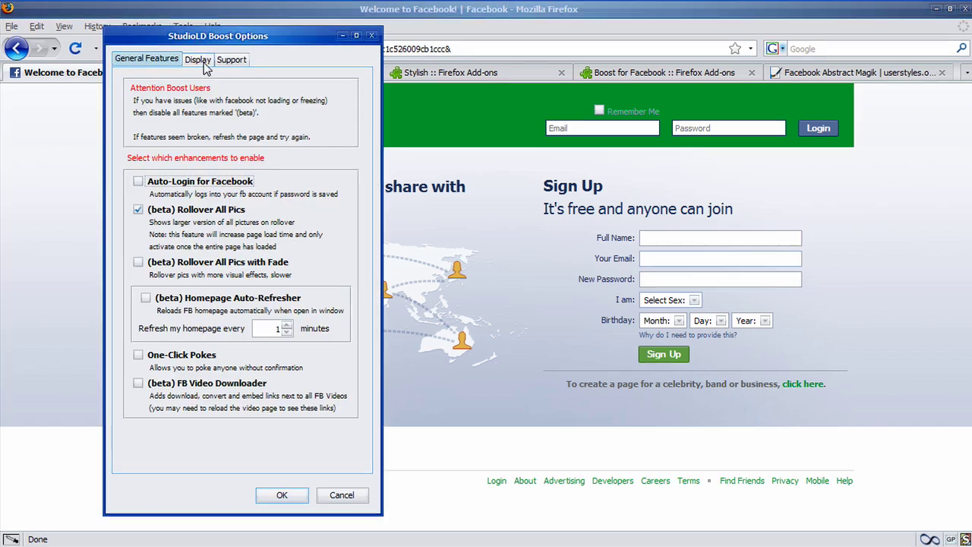
click(199, 60)
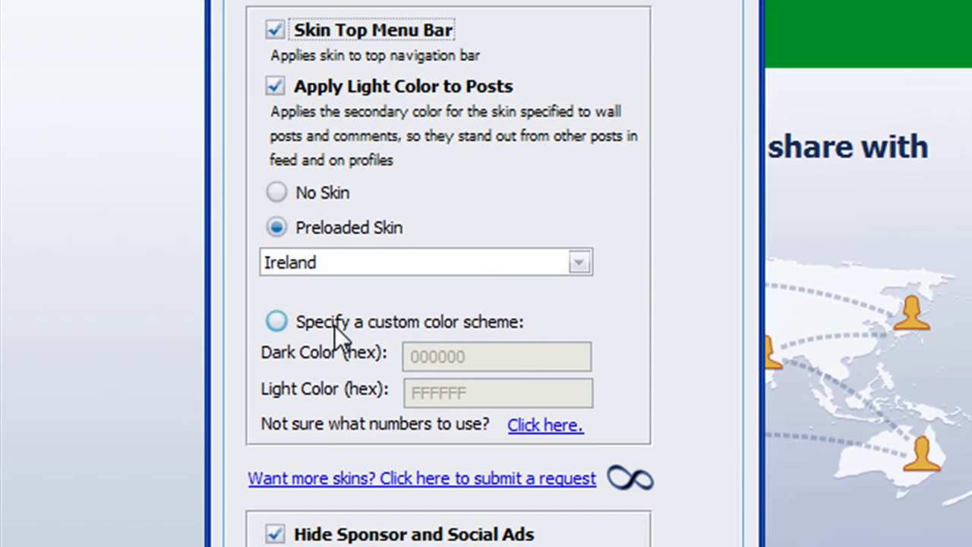
click(335, 325)
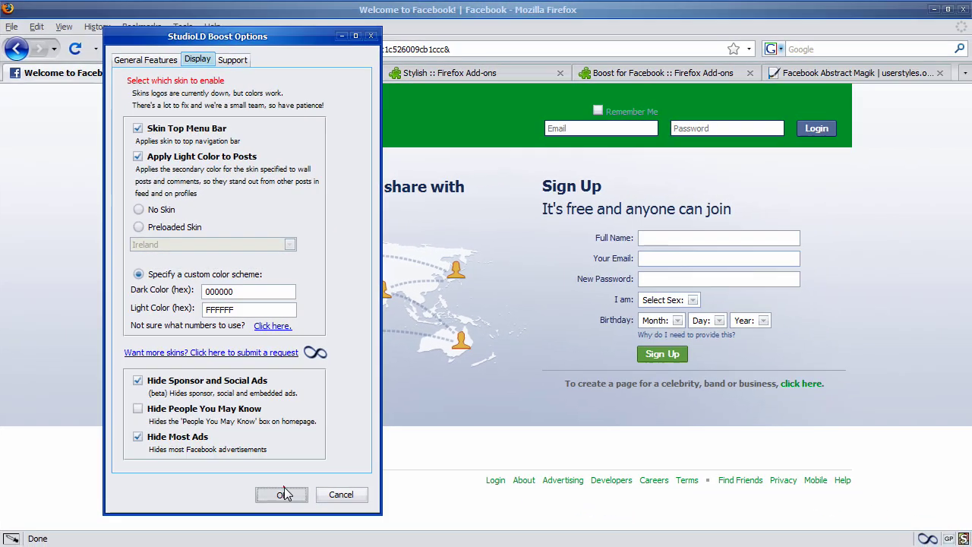
click(284, 490)
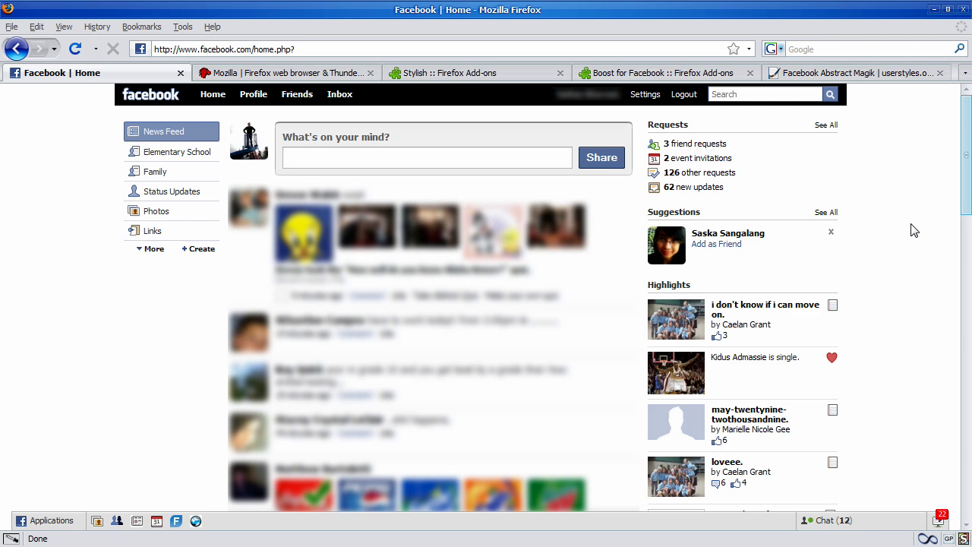
Step: Set the Boost display options to No Skin from the Facebook home page
click(928, 538)
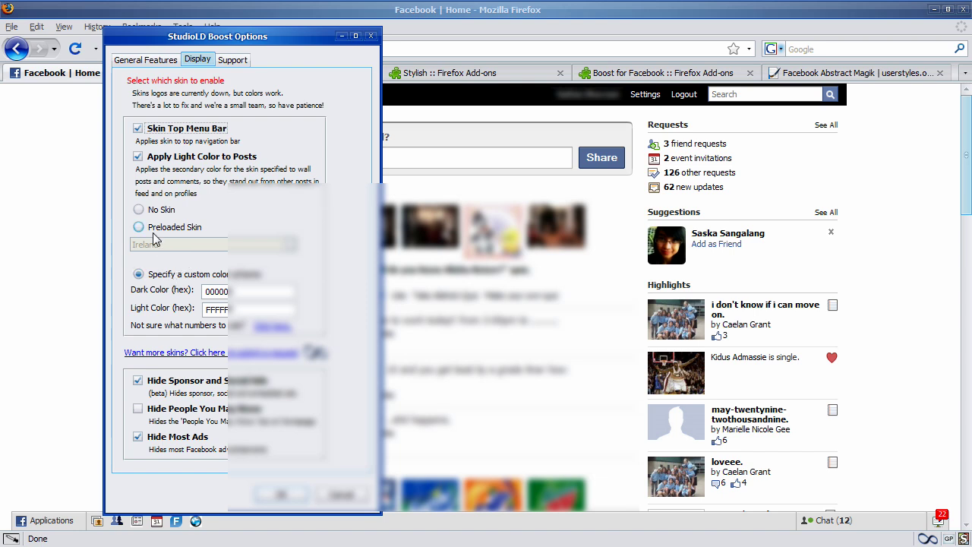
click(139, 209)
click(280, 495)
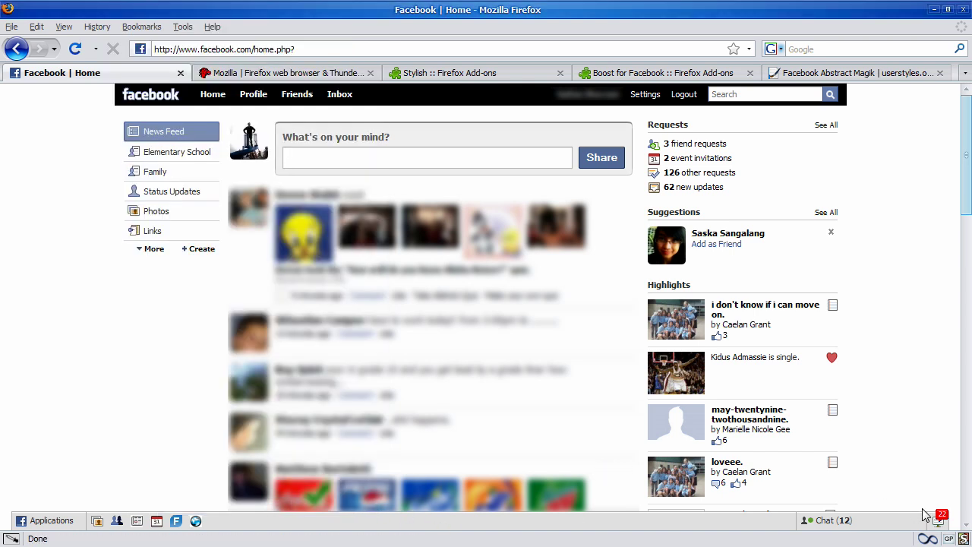
Step: Enable the Facebook Abstract Magik style on the Facebook home page and look through the restyled feed
click(963, 539)
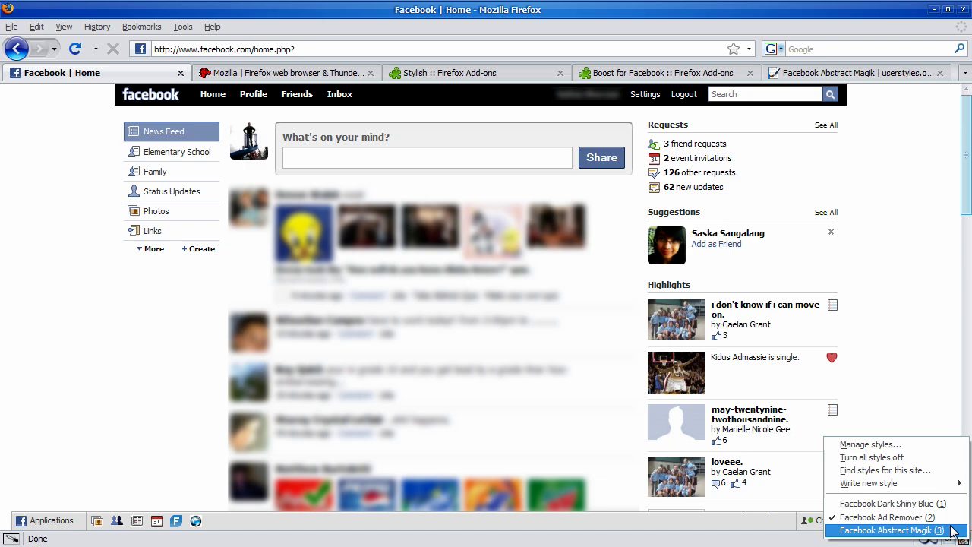
click(953, 531)
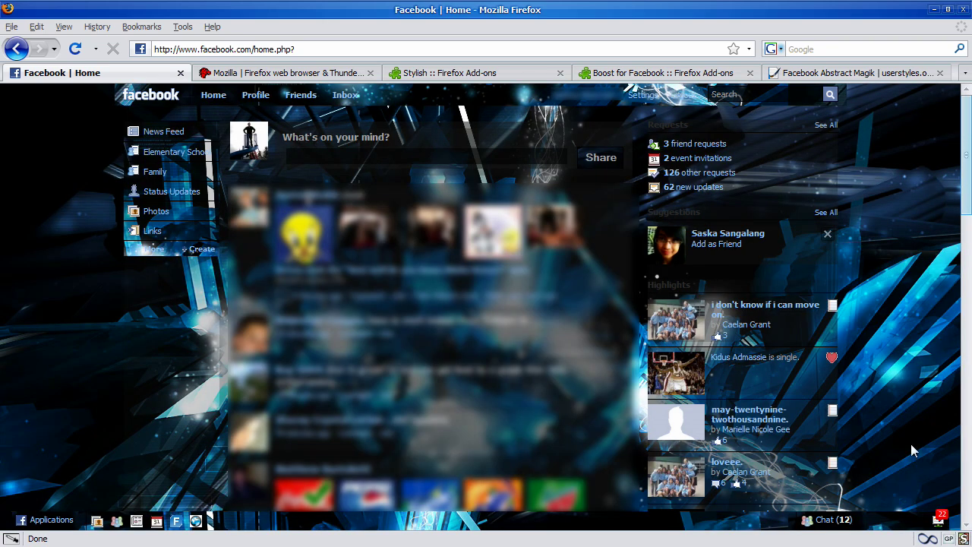
scroll(911, 444, down, 15)
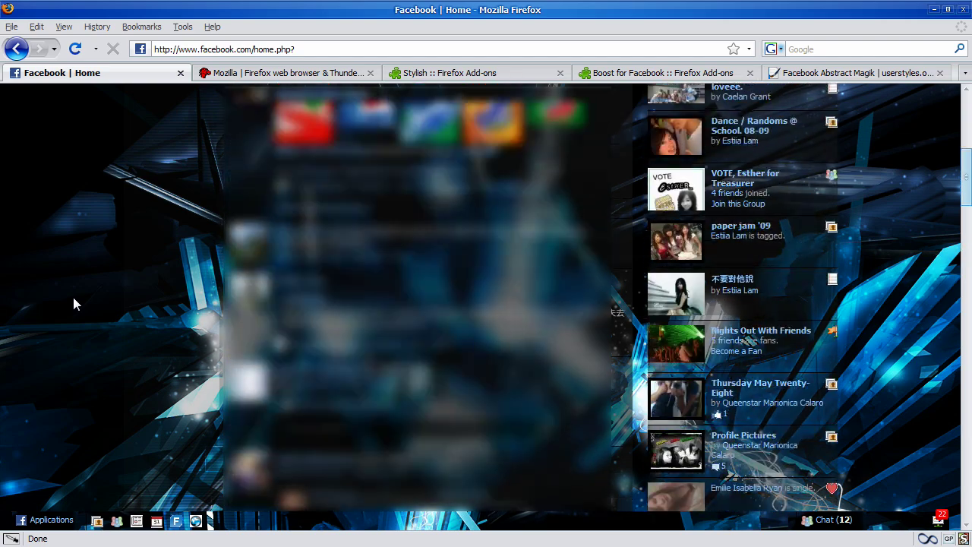
scroll(73, 304, up, 4)
scroll(73, 304, down, 7)
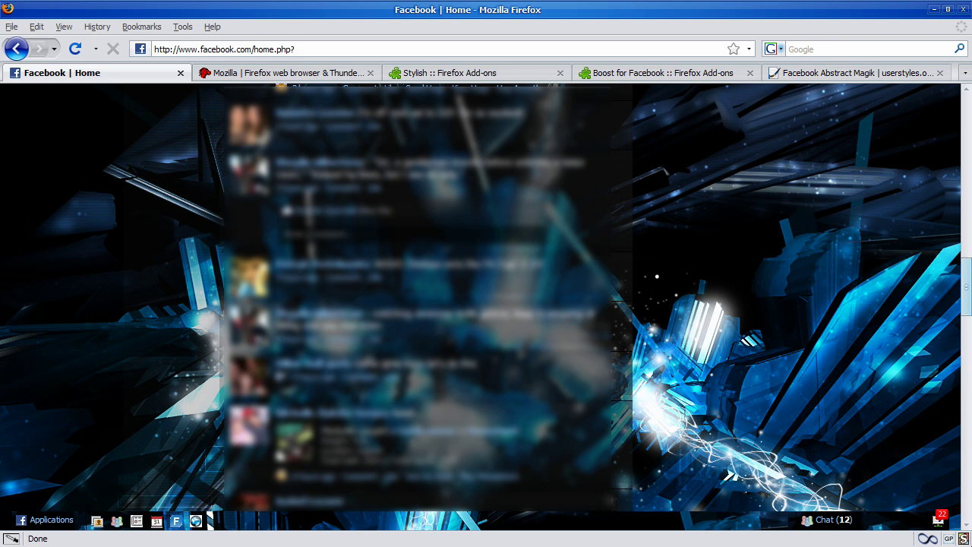
Step: Turn the Facebook Abstract Magik style off and back on to compare the feed with and without it
click(963, 537)
key(Up)
key(Return)
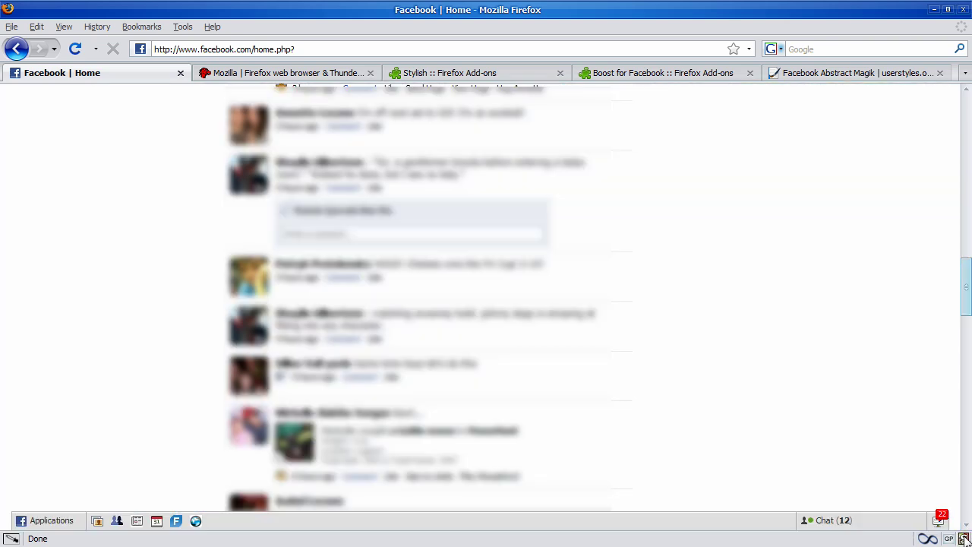
click(963, 538)
key(Up)
key(Return)
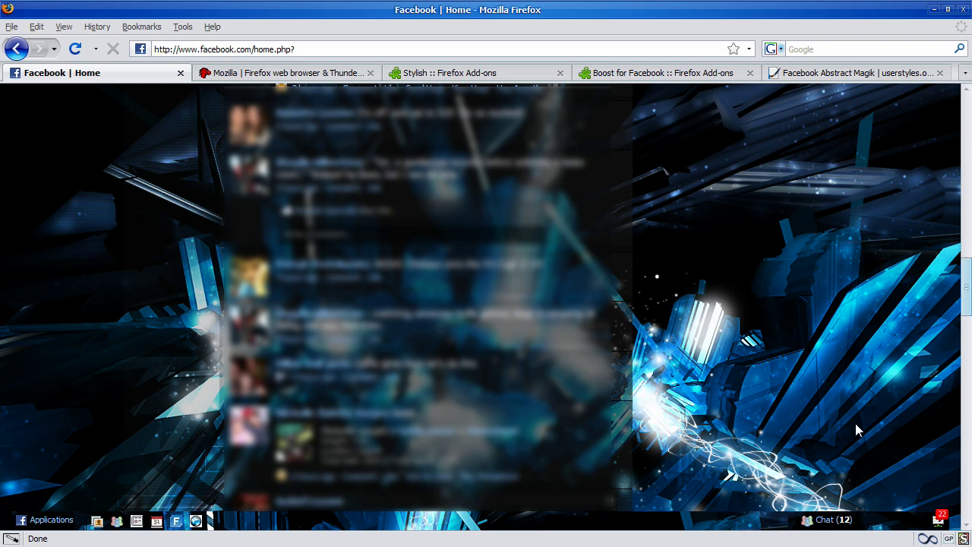
Step: Revisit the Firefox, Stylish, Boost for Facebook and Facebook Abstract Magik pages, and return to the Facebook home page
key(ctrl+Tab)
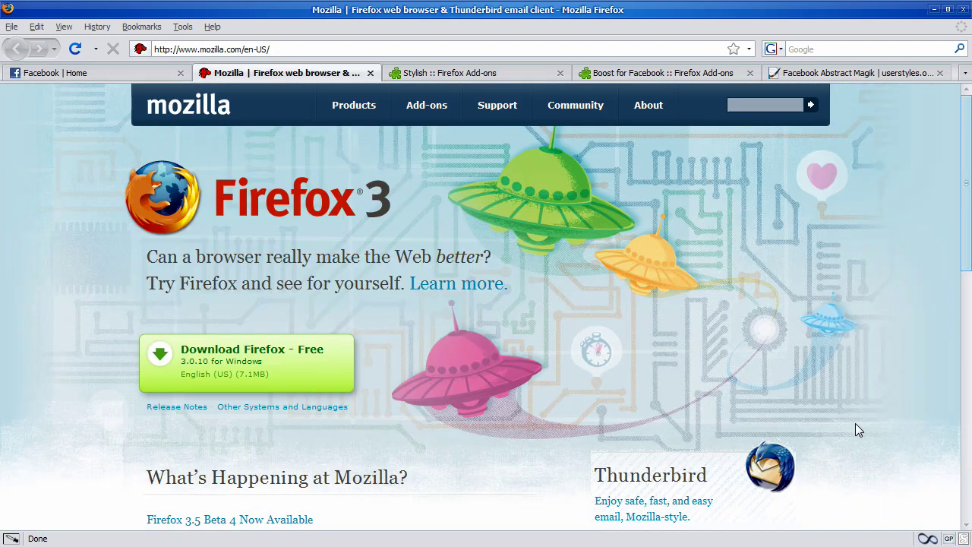
key(ctrl+Tab)
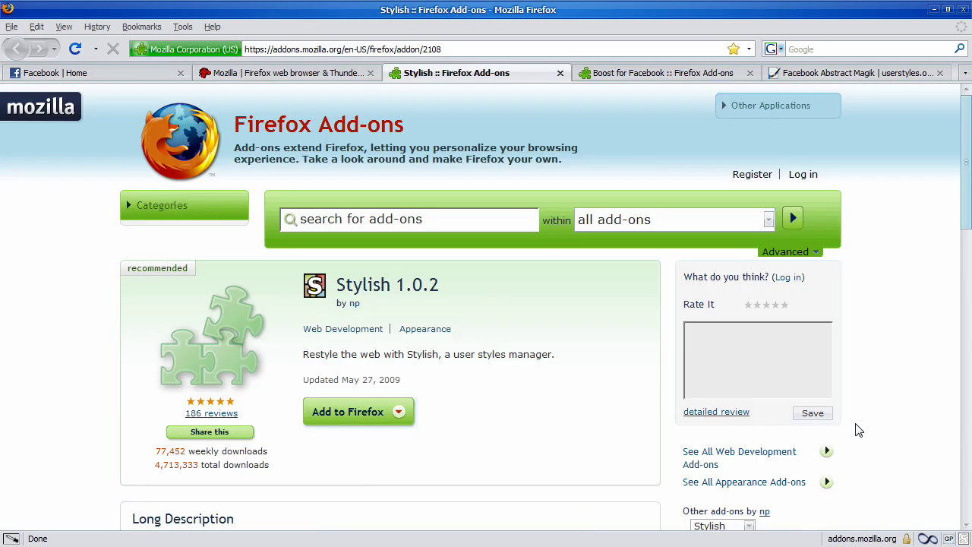
key(ctrl+Tab)
key(ctrl+Tab)
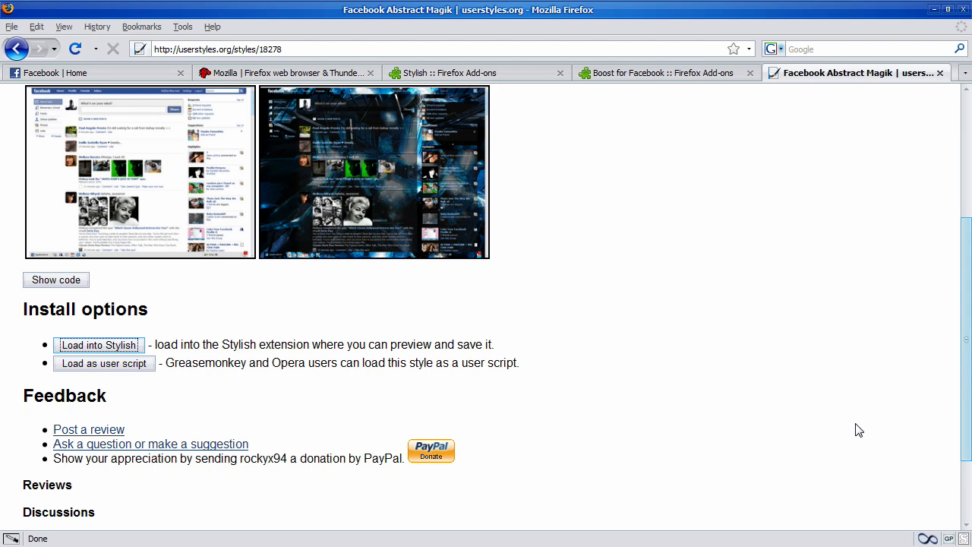
key(ctrl+Tab)
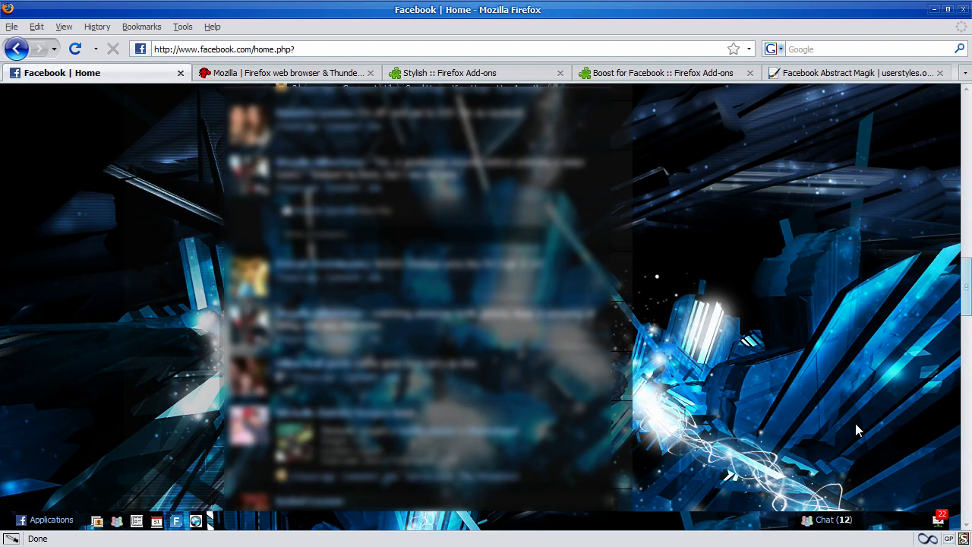